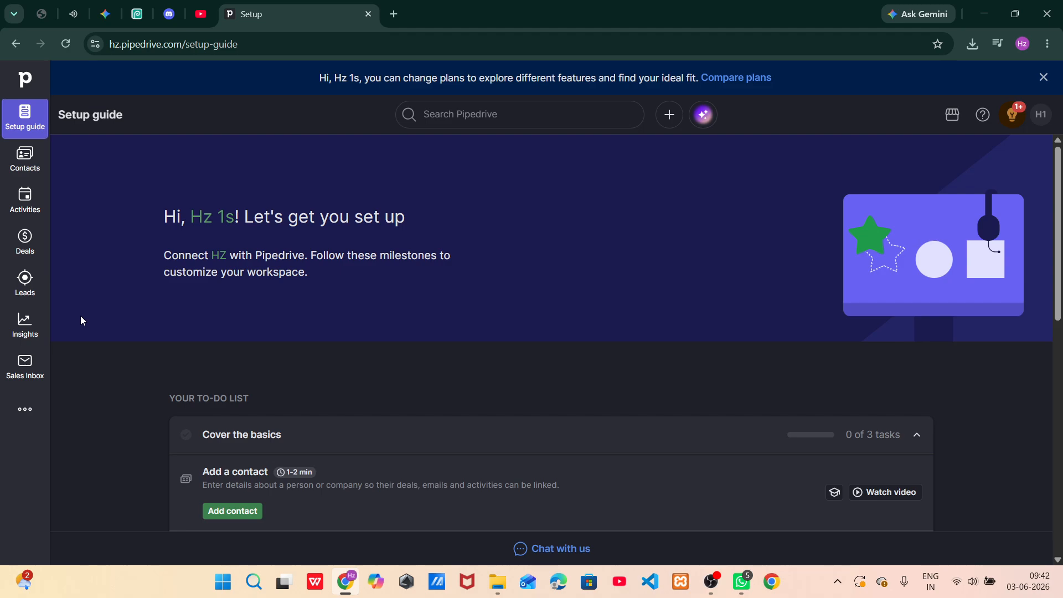
Step: Open the Automations tool and start a new blank automation
left_click(41, 423)
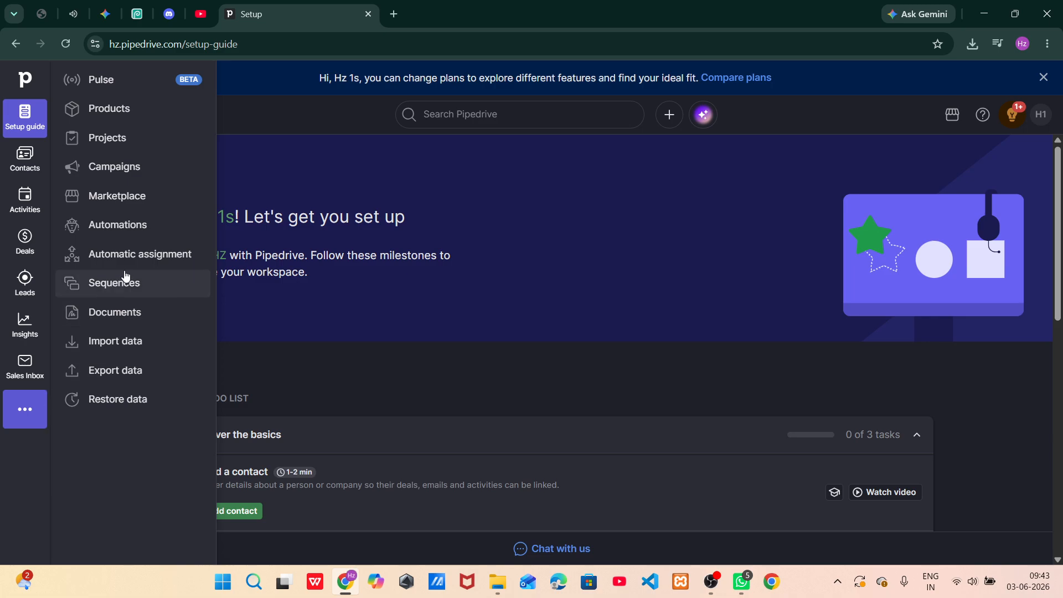
left_click(149, 229)
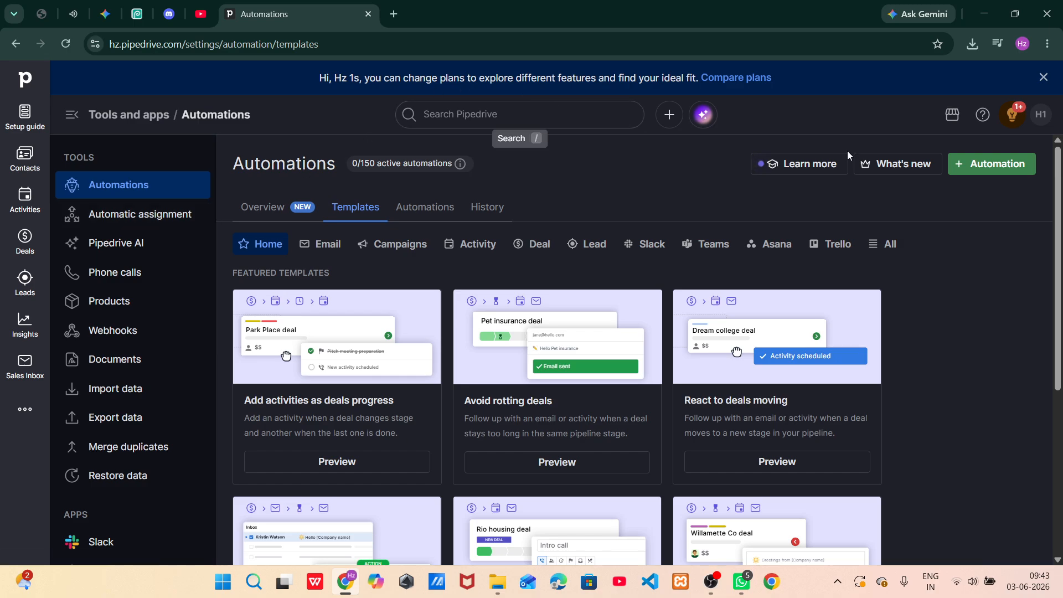
left_click(997, 165)
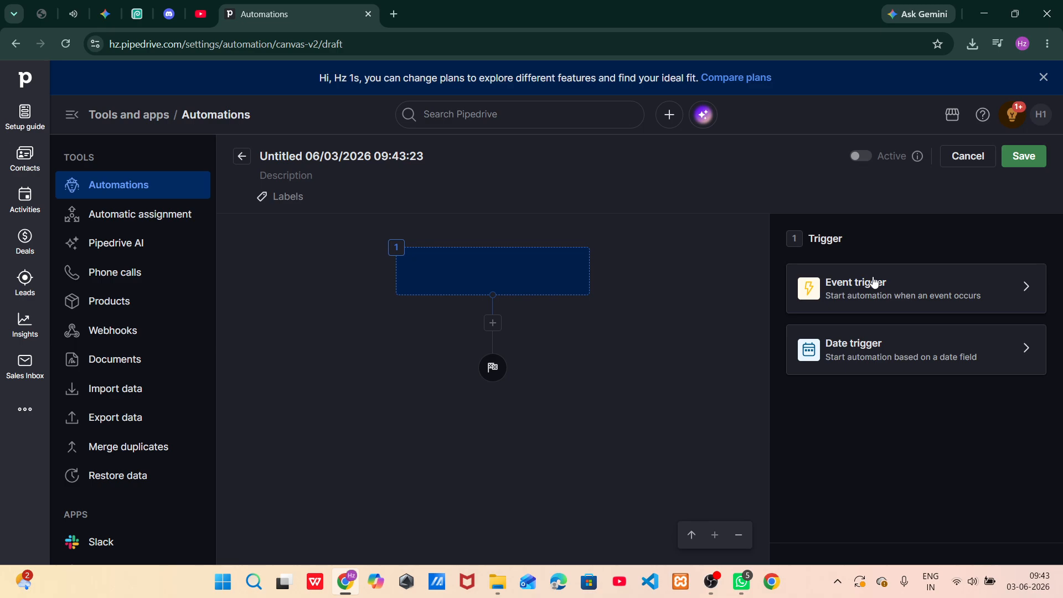
Step: Apply a date trigger for the Deal item using the Deal created date field
left_click(952, 350)
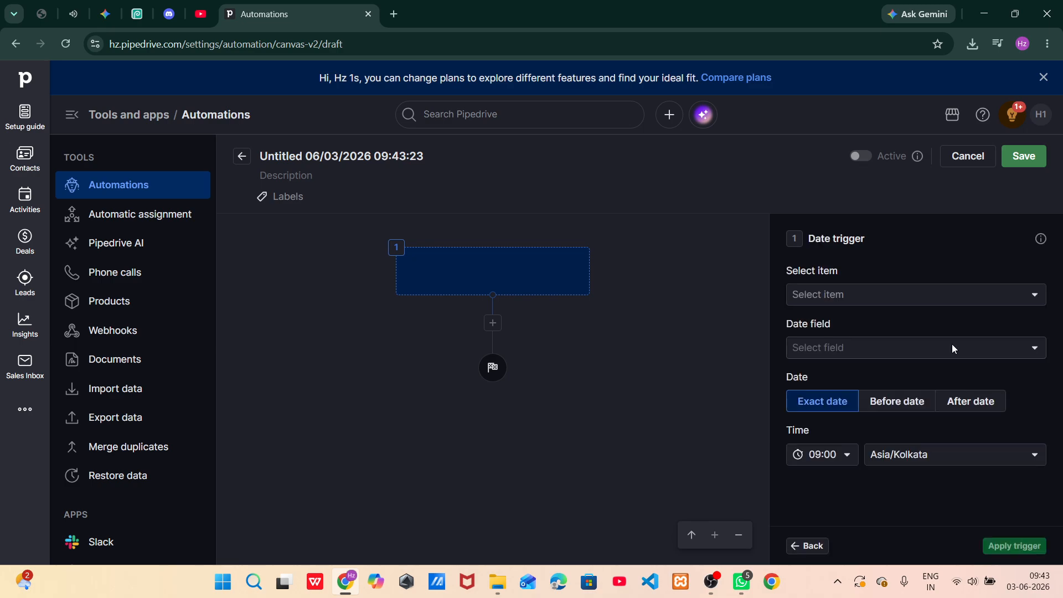
left_click(923, 302)
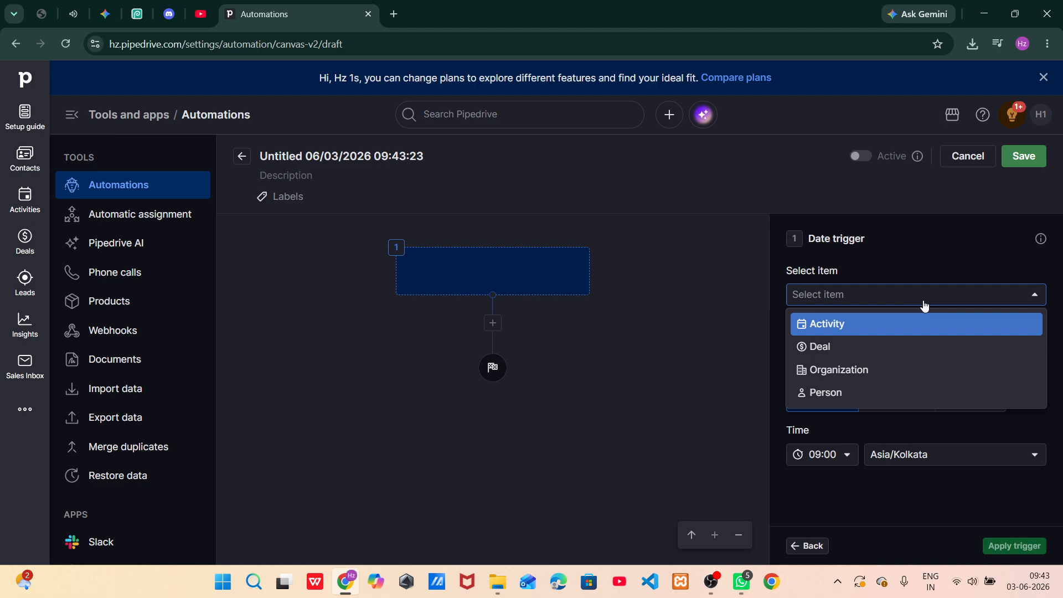
left_click(865, 347)
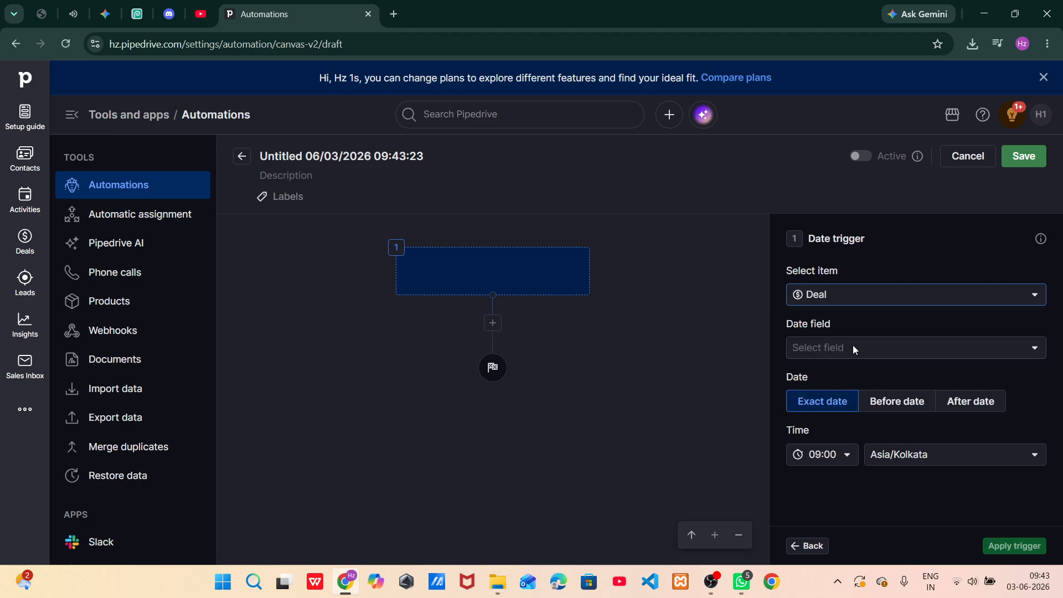
left_click(913, 349)
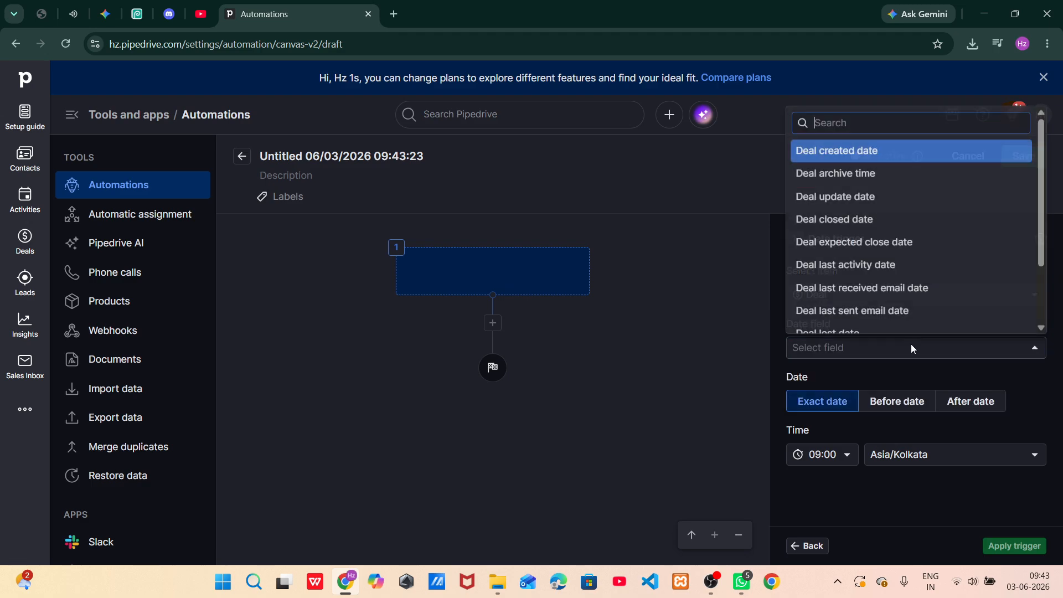
left_click(868, 155)
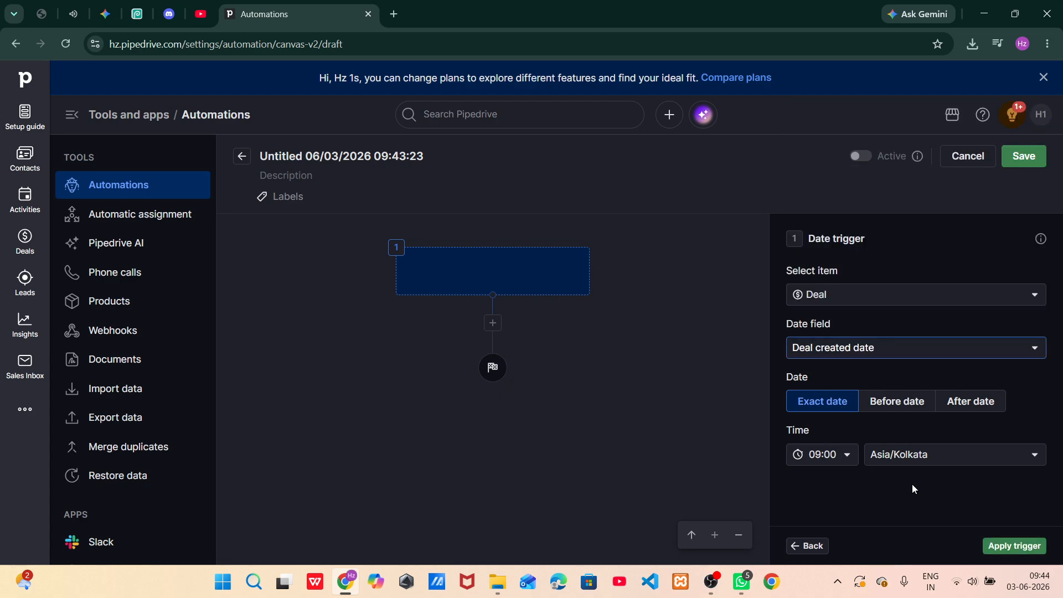
left_click(1009, 547)
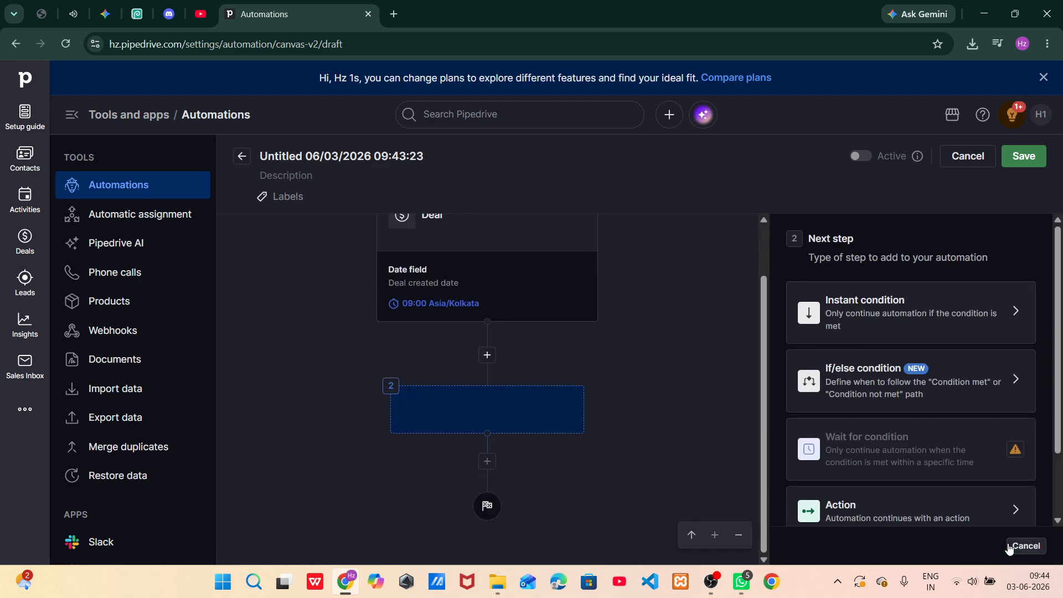
Step: Add an Update deal fields action as the second step and target the deal from the trigger
left_click(953, 509)
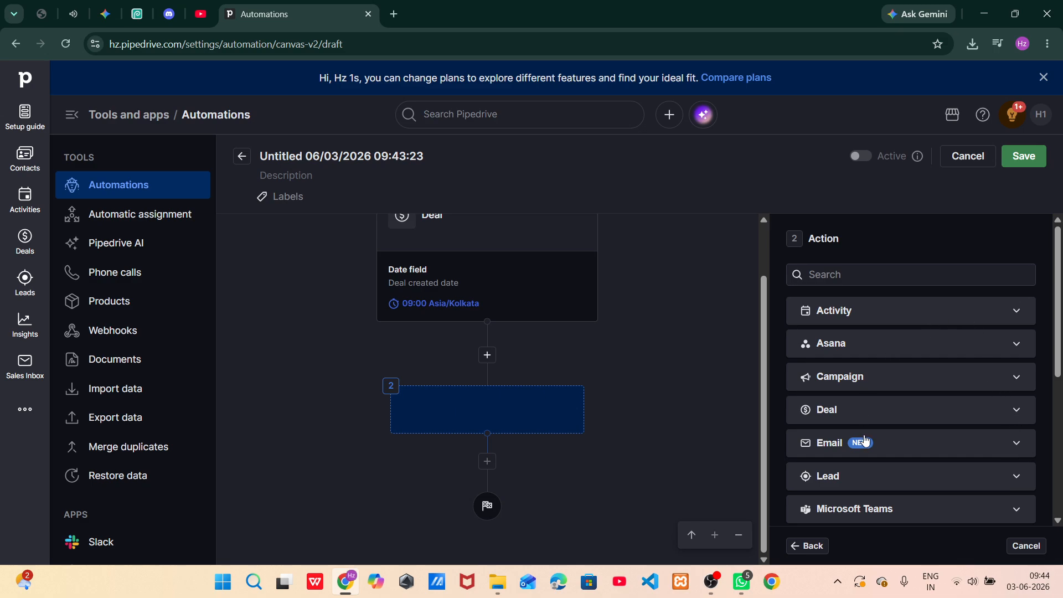
left_click(964, 408)
scroll(963, 409, "down", 3)
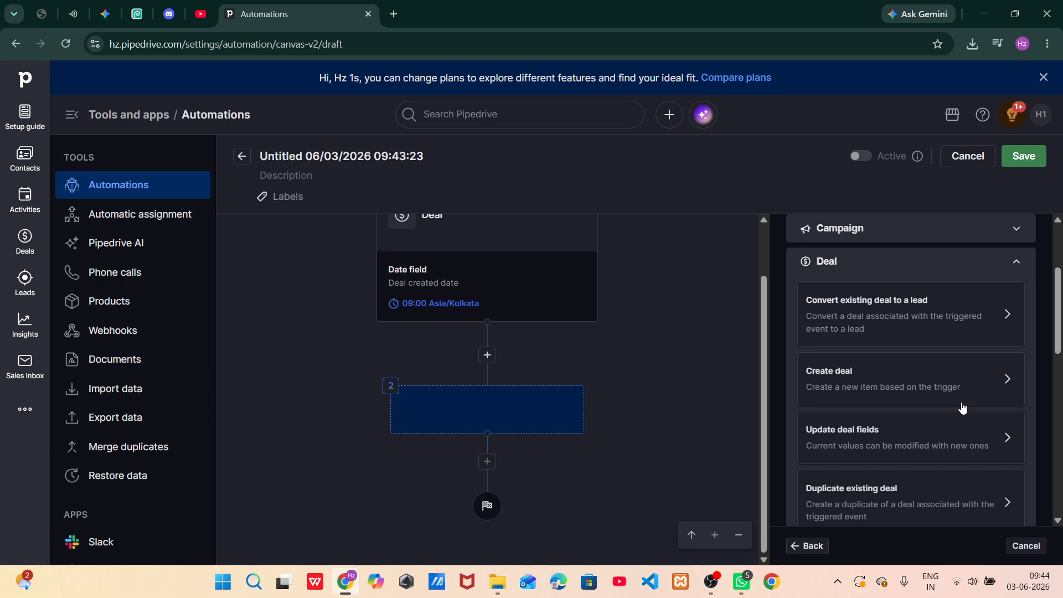
left_click(938, 432)
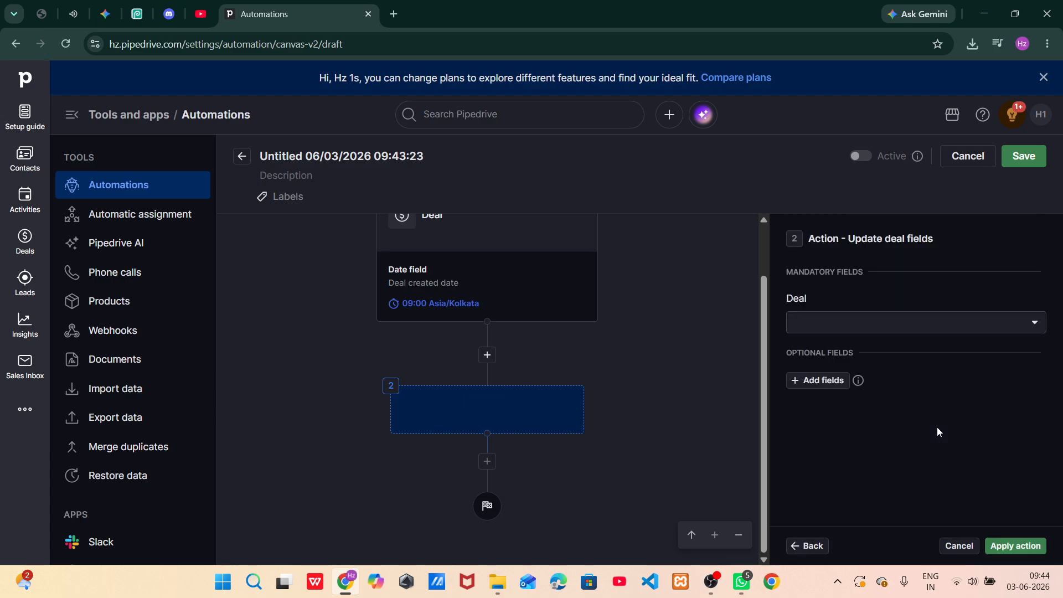
left_click(845, 325)
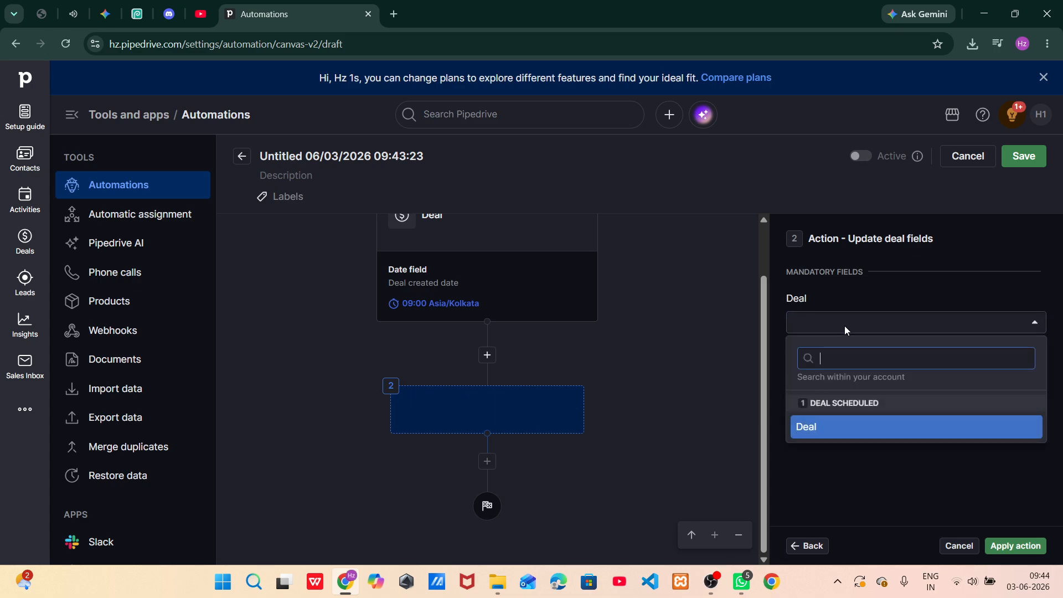
left_click(842, 437)
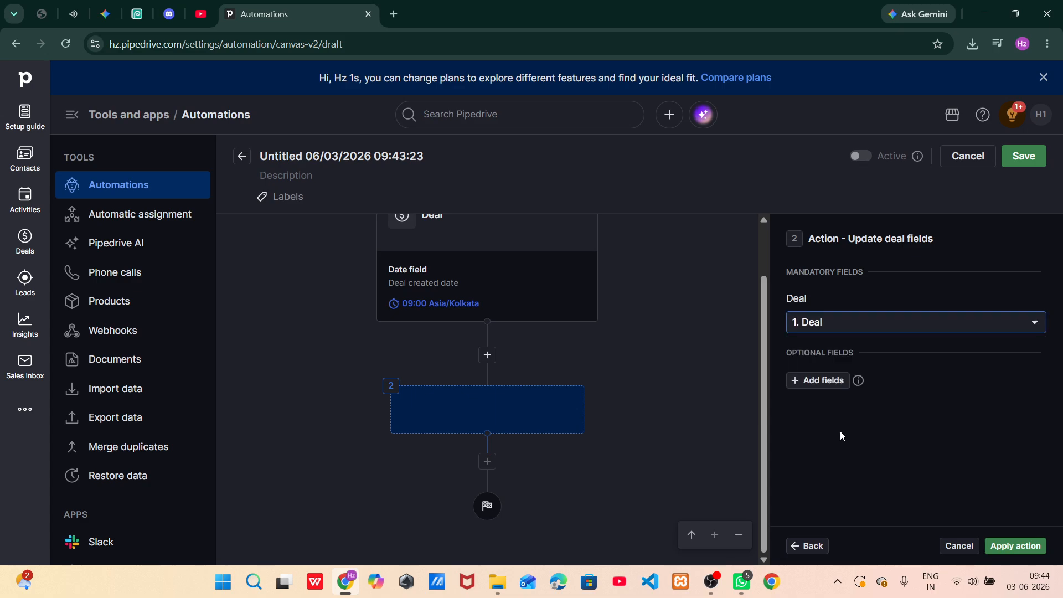
Step: Add the Pipeline stage field to the fields that the action updates
left_click(823, 382)
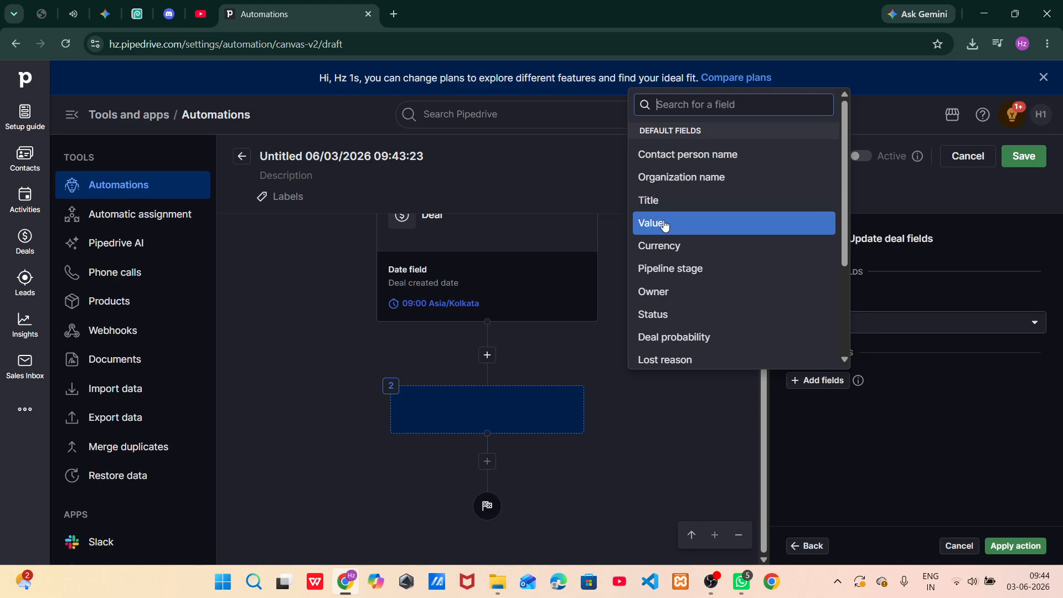
scroll(675, 254, "down", 3)
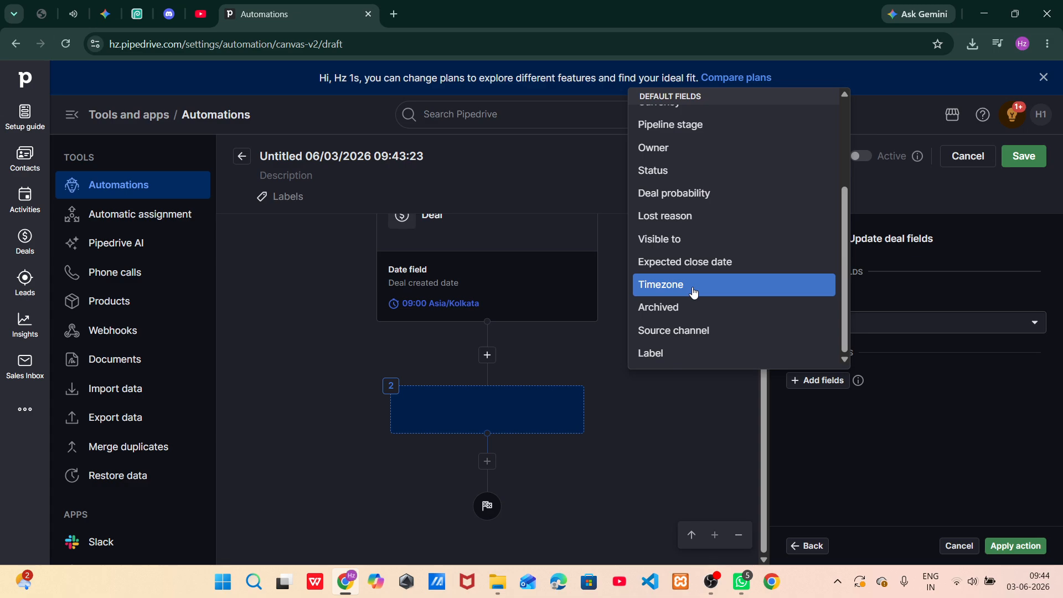
scroll(694, 293, "up", 5)
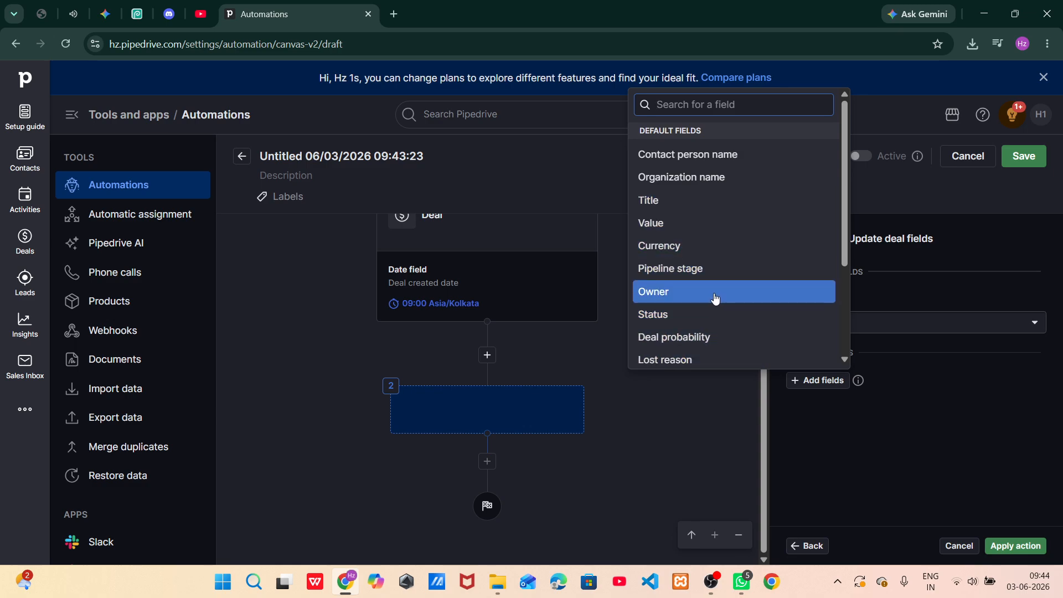
left_click(699, 281)
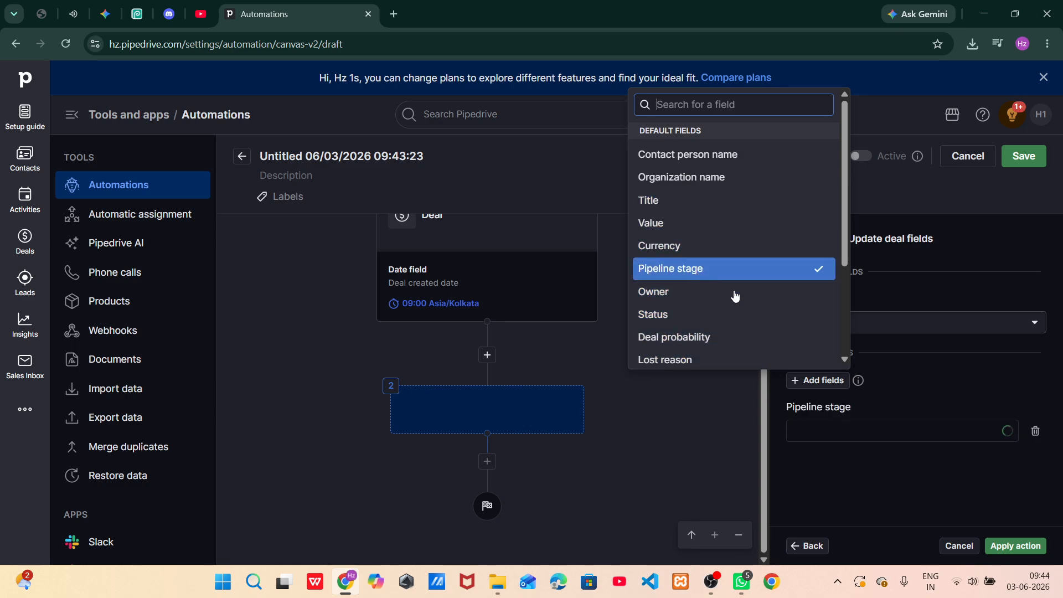
Step: Set the pipeline stage to Qualified in the default Pipeline and apply the action
left_click(865, 434)
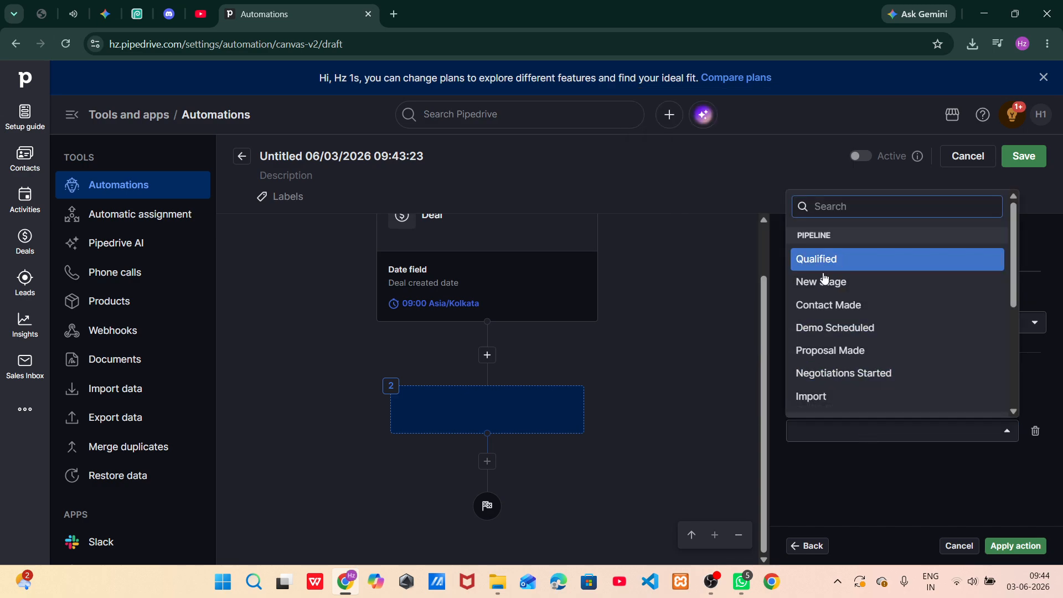
scroll(822, 351, "down", 2)
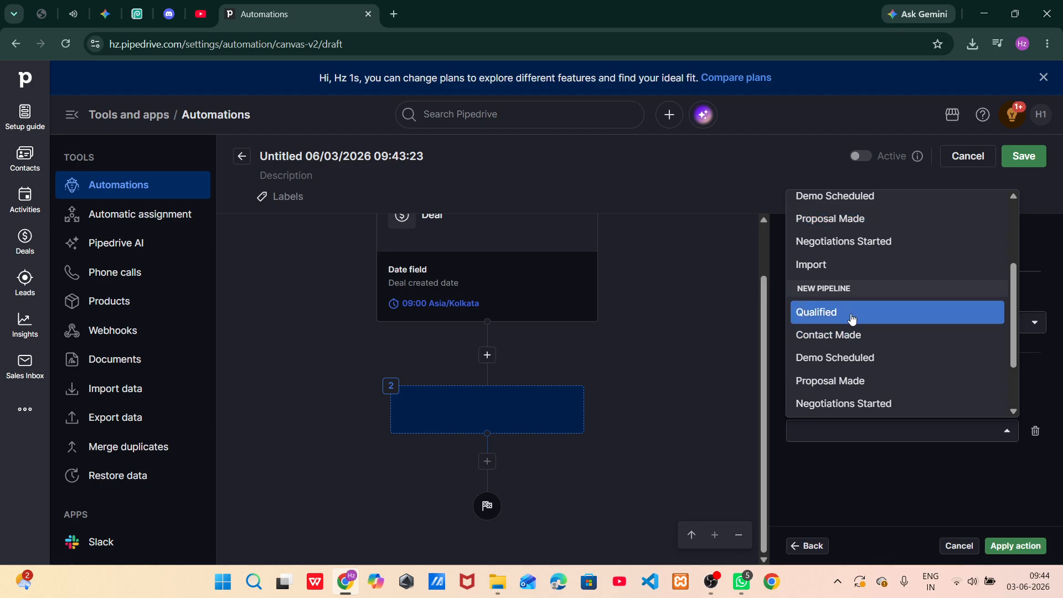
scroll(852, 320, "down", 1)
scroll(851, 320, "up", 3)
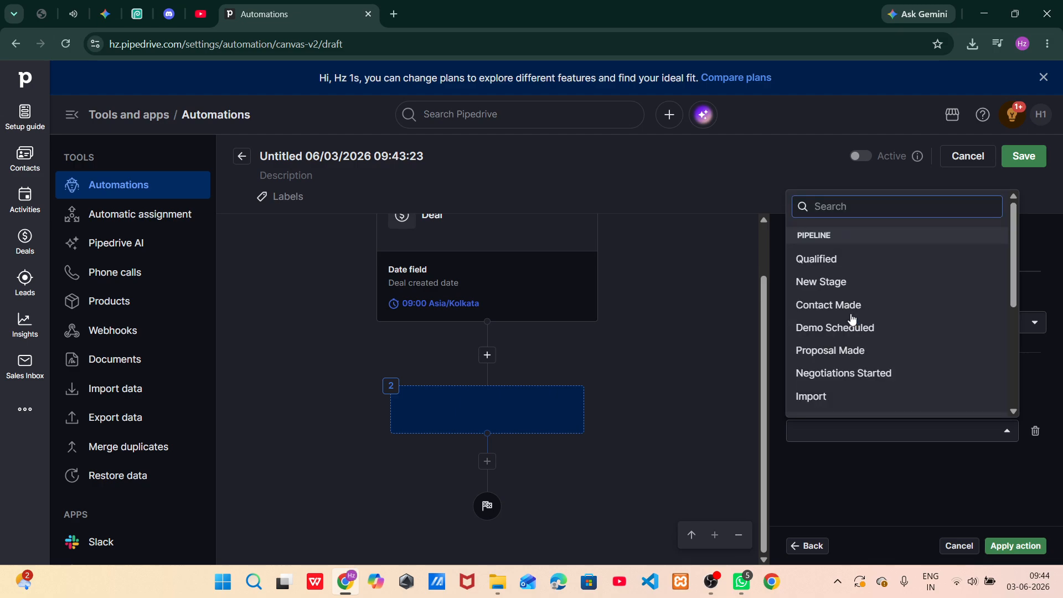
type("op")
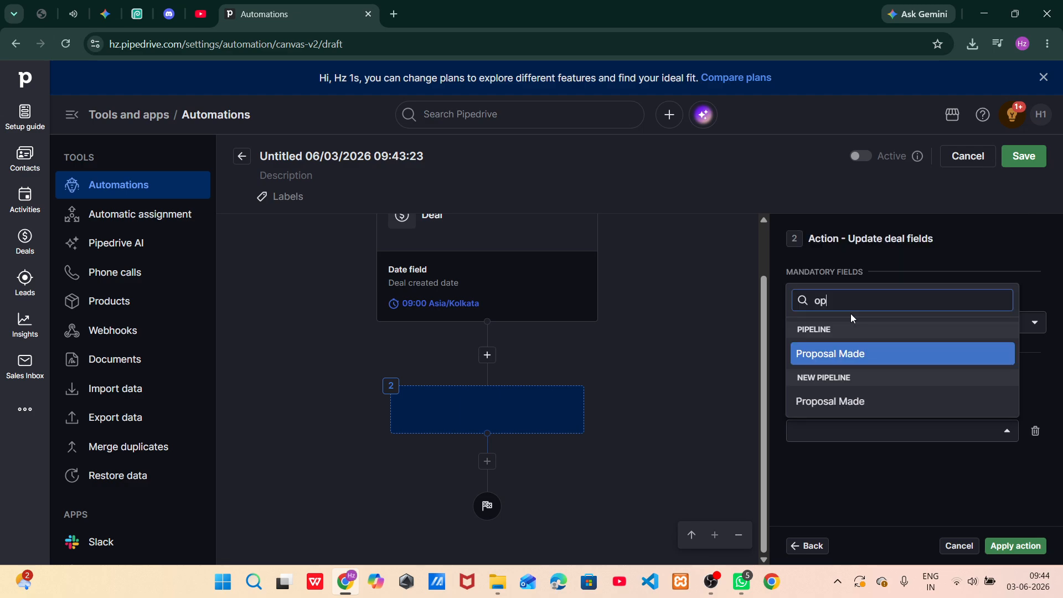
key("BackSpace")
key("BackSpace")
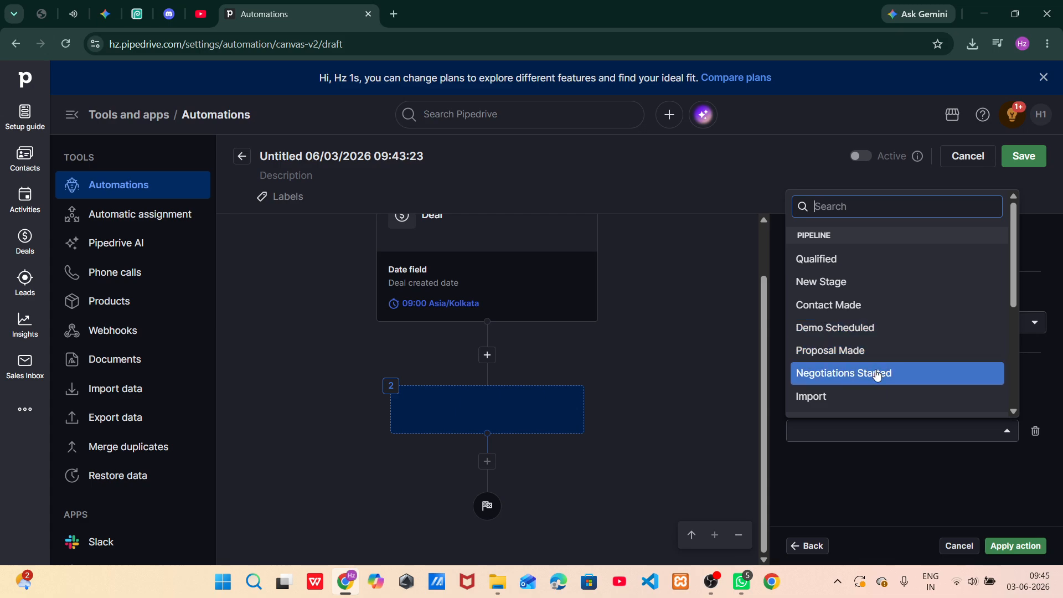
scroll(876, 373, "down", 1)
scroll(877, 374, "up", 1)
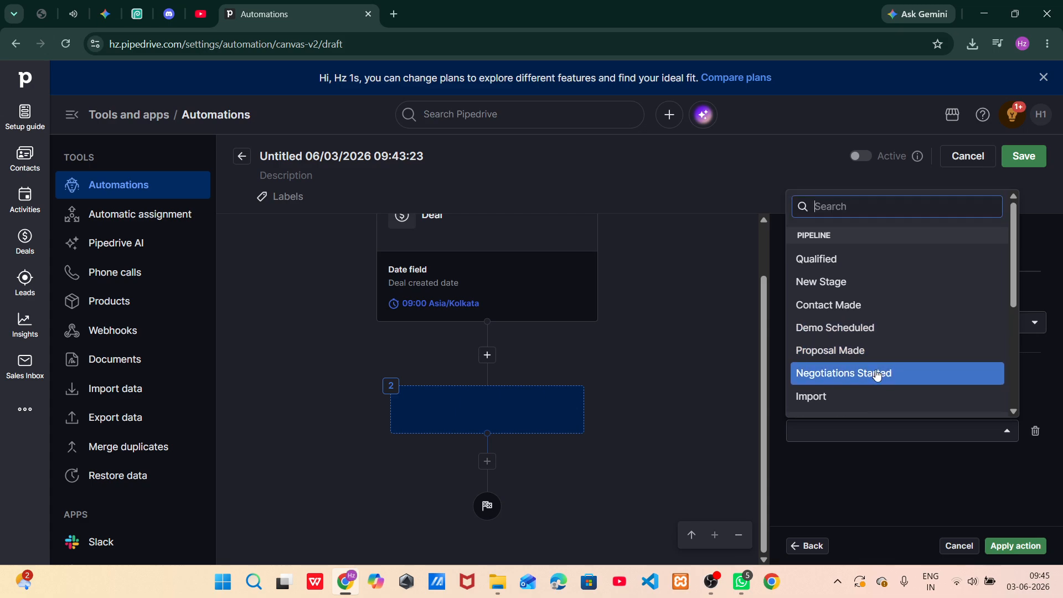
left_click(848, 265)
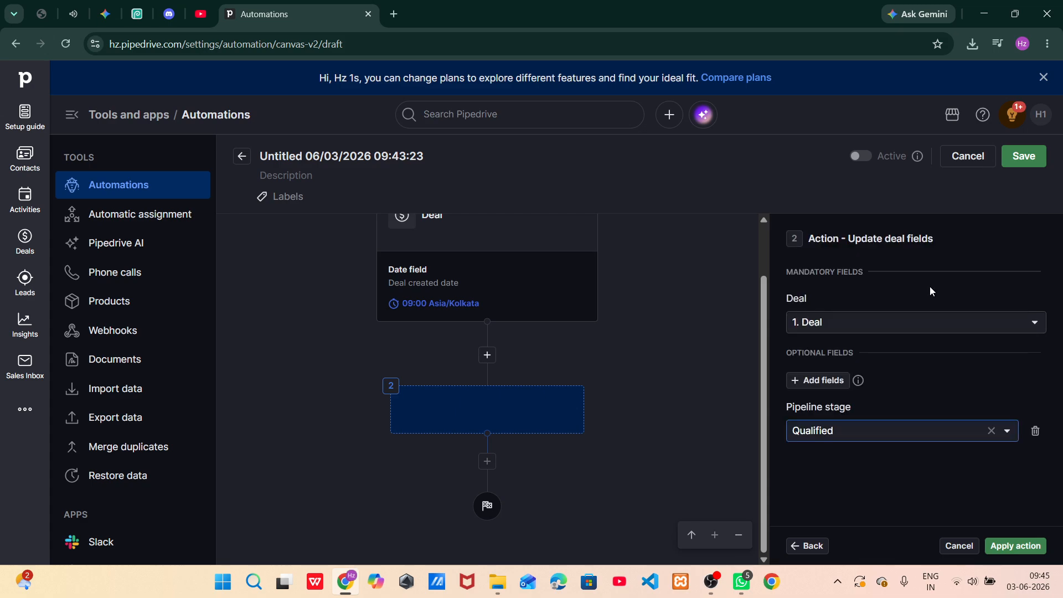
left_click(1013, 547)
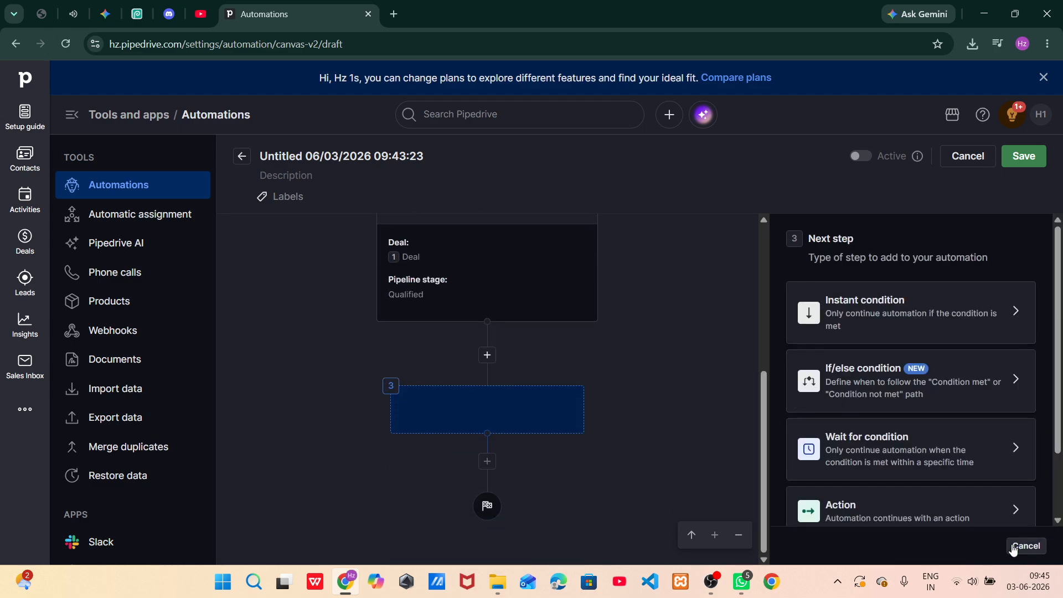
scroll(932, 440, "down", 2)
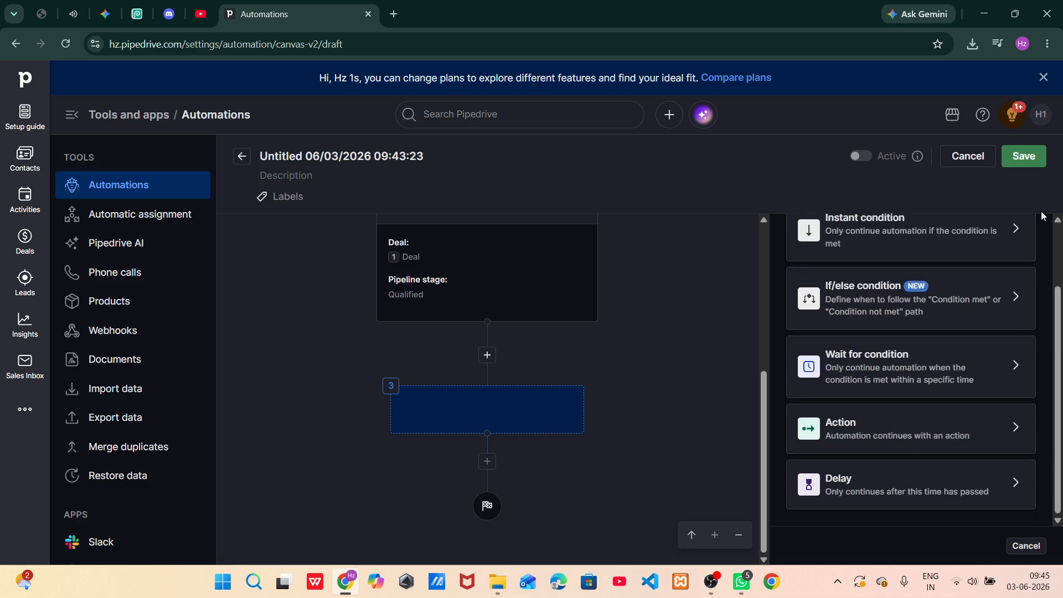